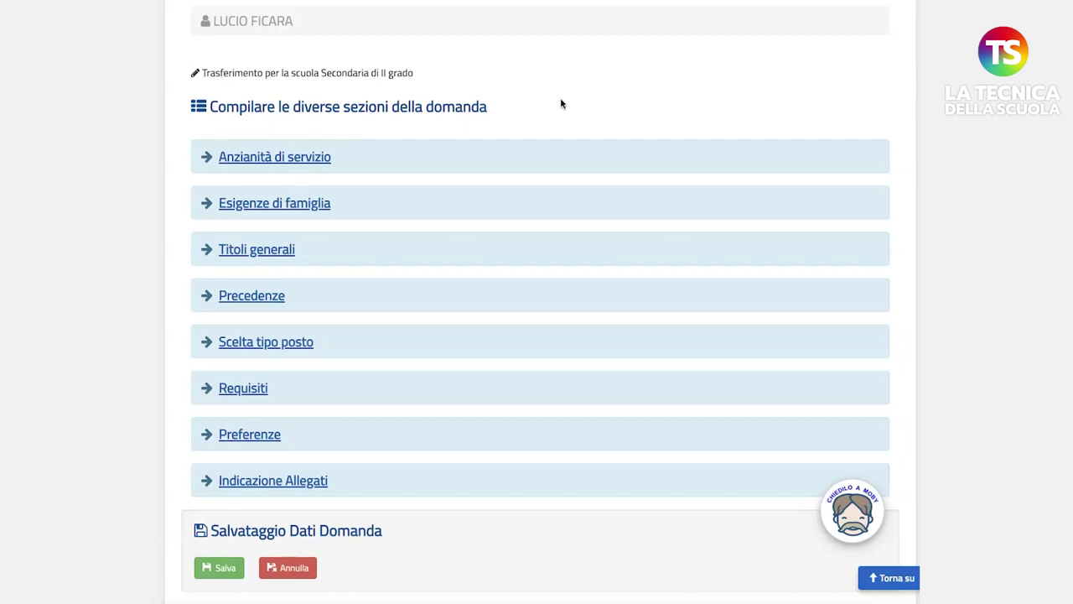
Step: In Scelta tipo posto, set the preference order of POSTO NORMALE to 1 and collapse the section
{"action": "left_click", "coordinate": [254, 343]}
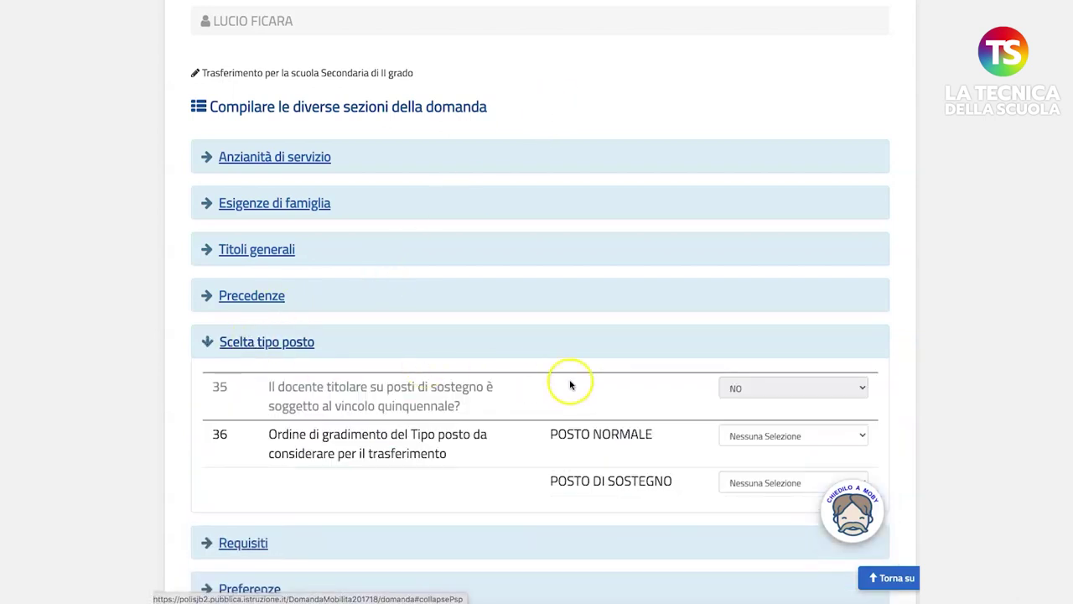
{"action": "scroll", "coordinate": [583, 409], "scroll_direction": "down", "scroll_amount": 2}
{"action": "left_click", "coordinate": [857, 344]}
{"action": "left_click", "coordinate": [764, 357]}
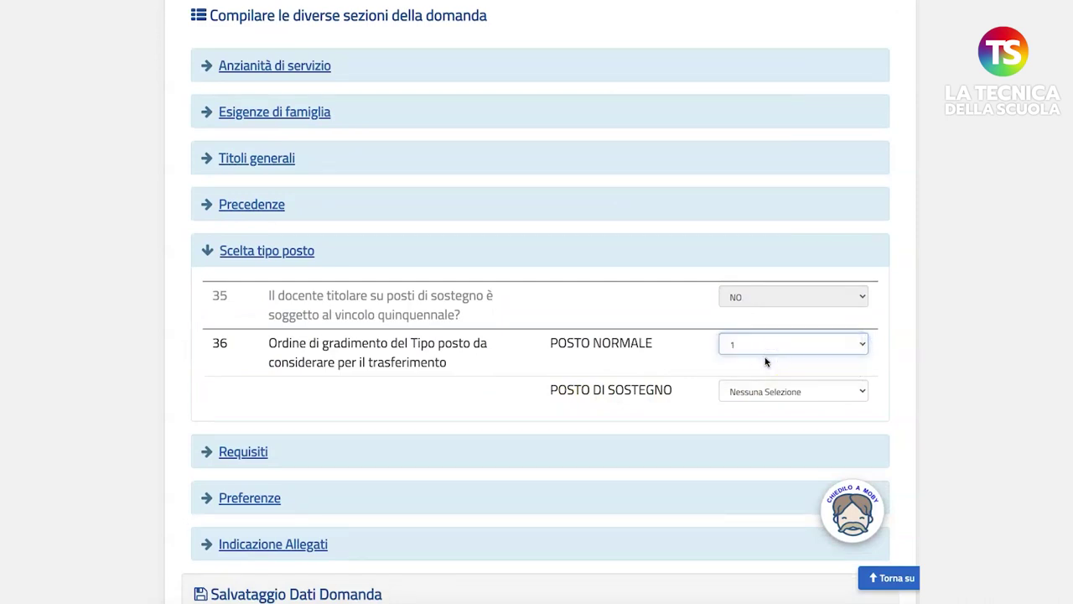
{"action": "left_click", "coordinate": [267, 250]}
Step: In Preferenze, set the school search to region CALABRIA, province REGGIO CALABRIA and COMUNE DI REGGIO DI CALABRIA
{"action": "left_click", "coordinate": [248, 365]}
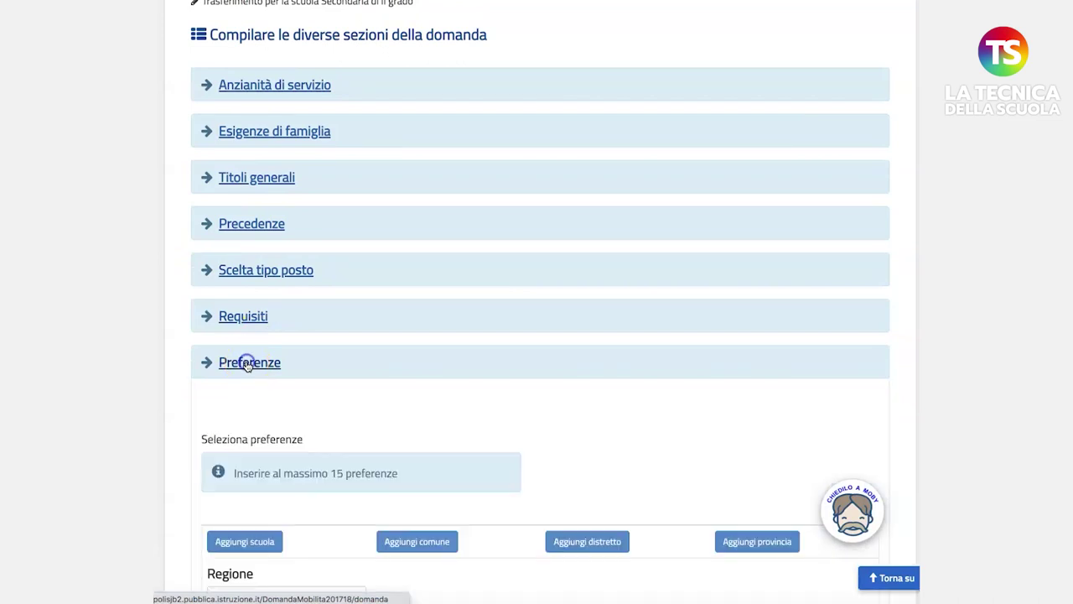
{"action": "scroll", "coordinate": [248, 366], "scroll_direction": "down", "scroll_amount": 2}
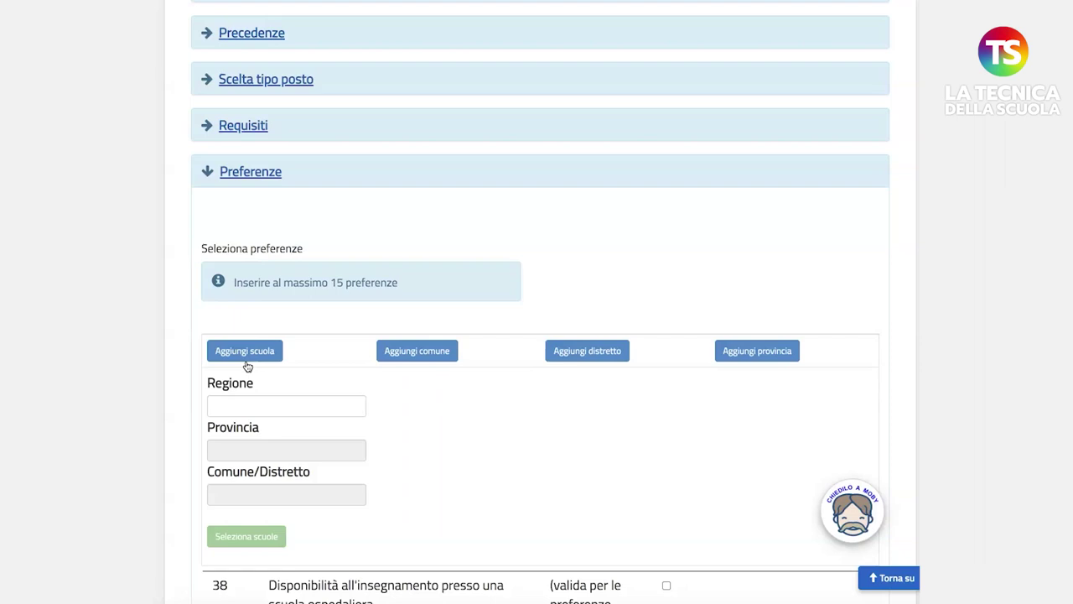
{"action": "left_click", "coordinate": [239, 403]}
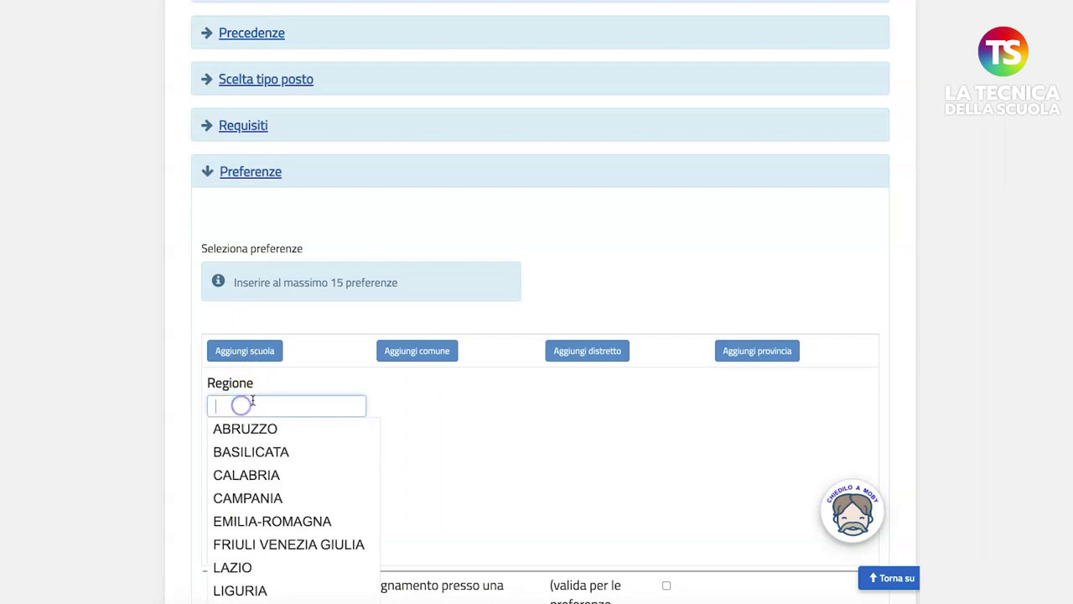
{"action": "left_click", "coordinate": [261, 471]}
{"action": "left_click", "coordinate": [269, 450]}
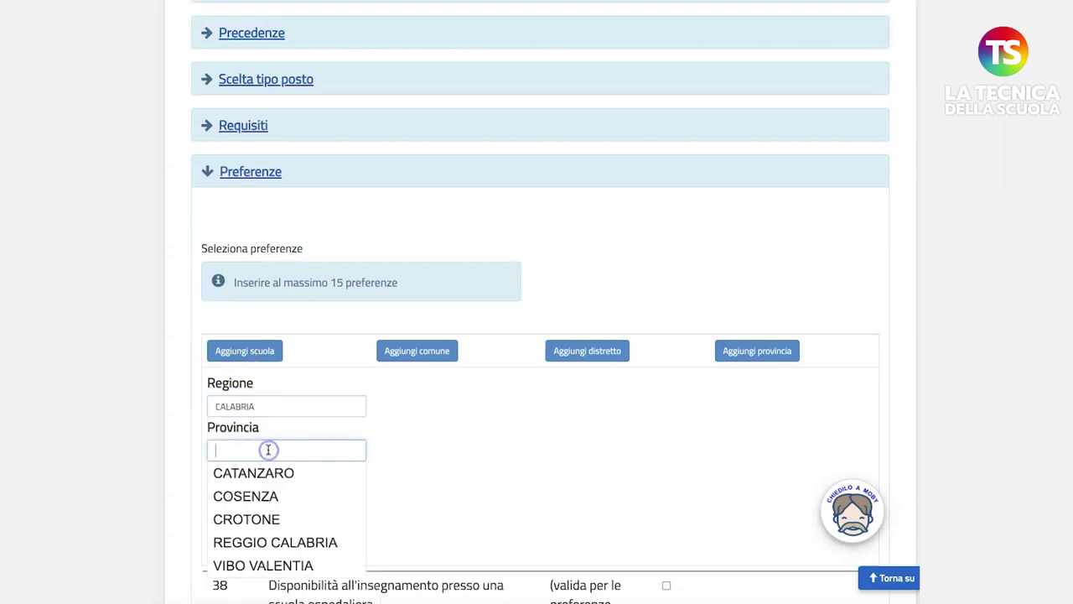
{"action": "left_click", "coordinate": [284, 543]}
{"action": "left_click", "coordinate": [260, 496]}
{"action": "scroll", "coordinate": [276, 498], "scroll_direction": "down", "scroll_amount": 5}
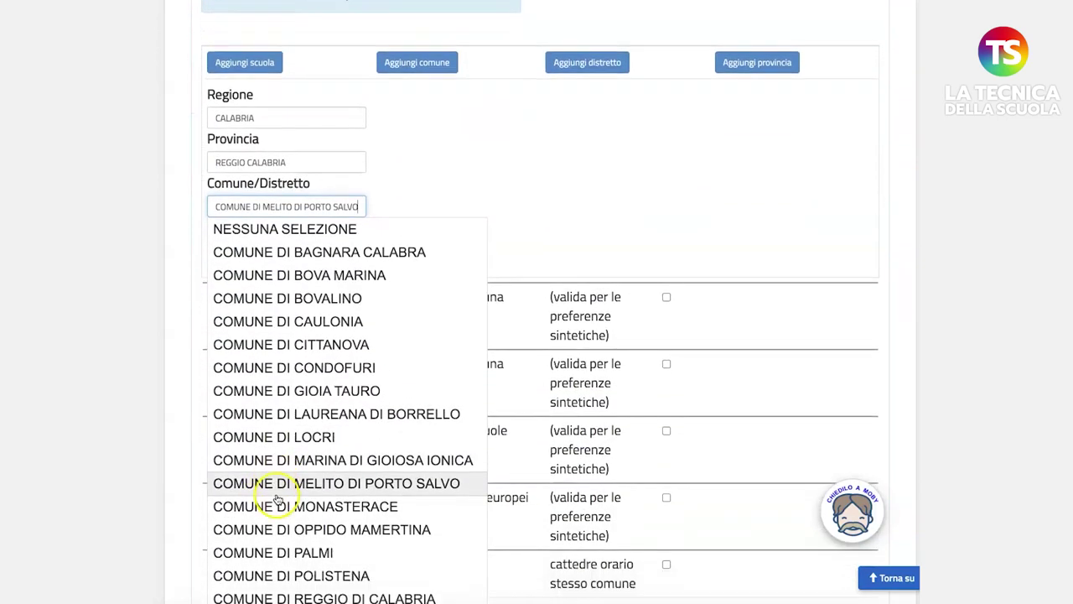
{"action": "scroll", "coordinate": [276, 499], "scroll_direction": "down", "scroll_amount": 1}
{"action": "left_click", "coordinate": [311, 533]}
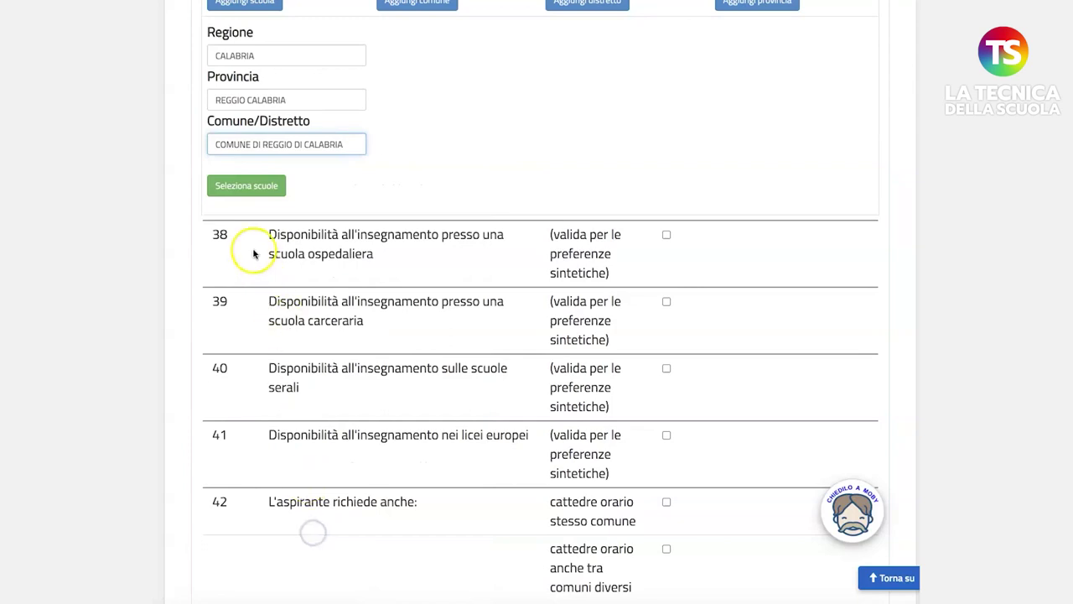
Step: Add LICEO CLASSICO TOMMASO CAMPANELLA (RCPC050008) as a school preference and collapse the Preferenze section
{"action": "left_click", "coordinate": [243, 185]}
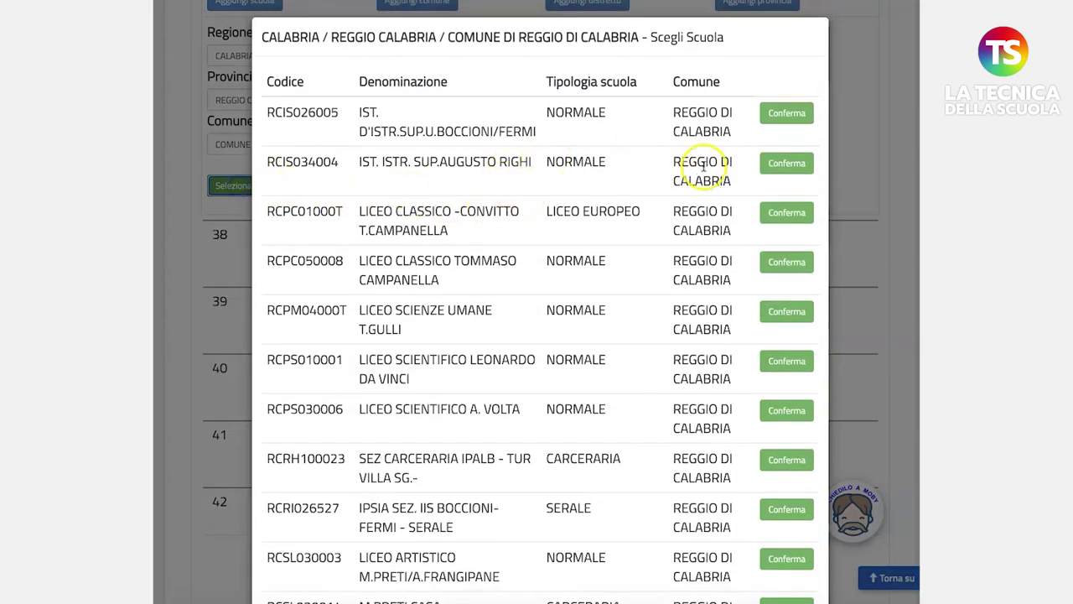
{"action": "left_click", "coordinate": [785, 262]}
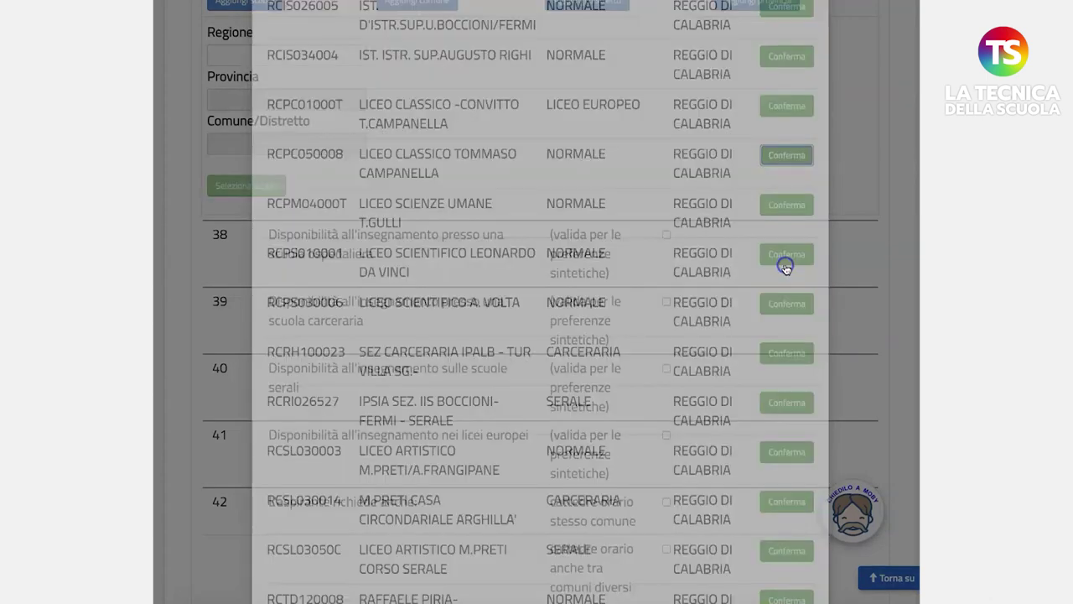
{"action": "scroll", "coordinate": [689, 244], "scroll_direction": "up", "scroll_amount": 5}
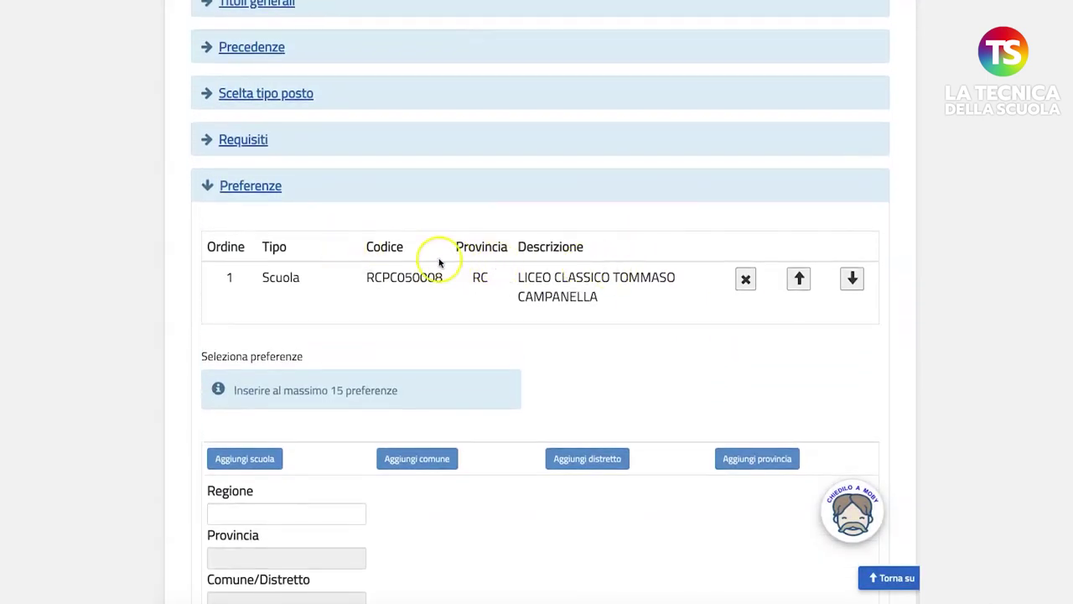
{"action": "left_click", "coordinate": [242, 187]}
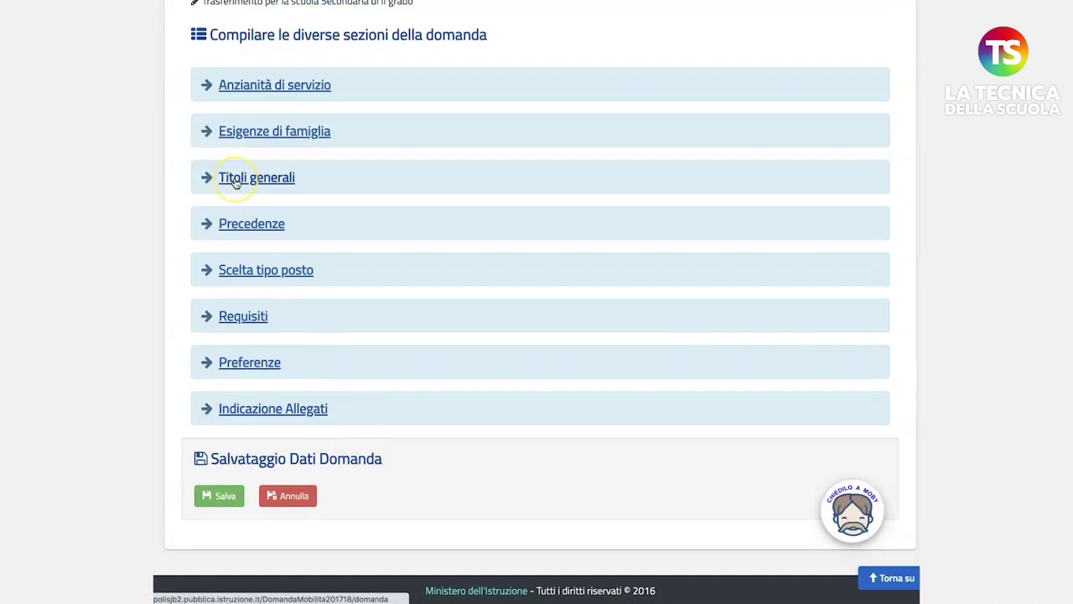
Step: In Titoli generali, set item 11, passing a public ordinary competition (lettera A), to SI
{"action": "left_click", "coordinate": [259, 181]}
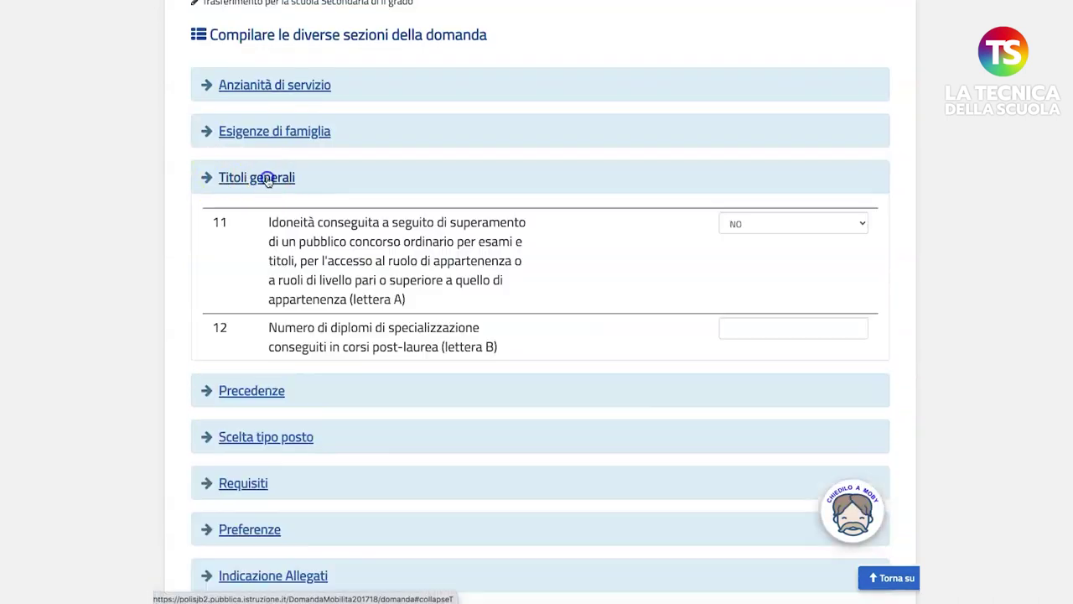
{"action": "scroll", "coordinate": [367, 209], "scroll_direction": "down", "scroll_amount": 2}
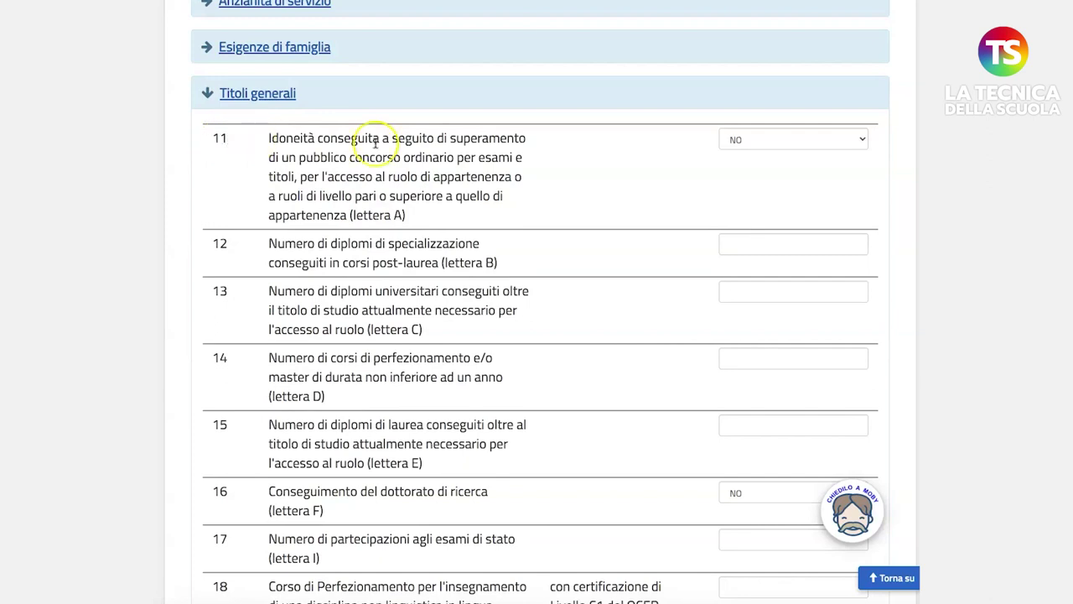
{"action": "left_click", "coordinate": [857, 139]}
{"action": "left_click", "coordinate": [781, 152]}
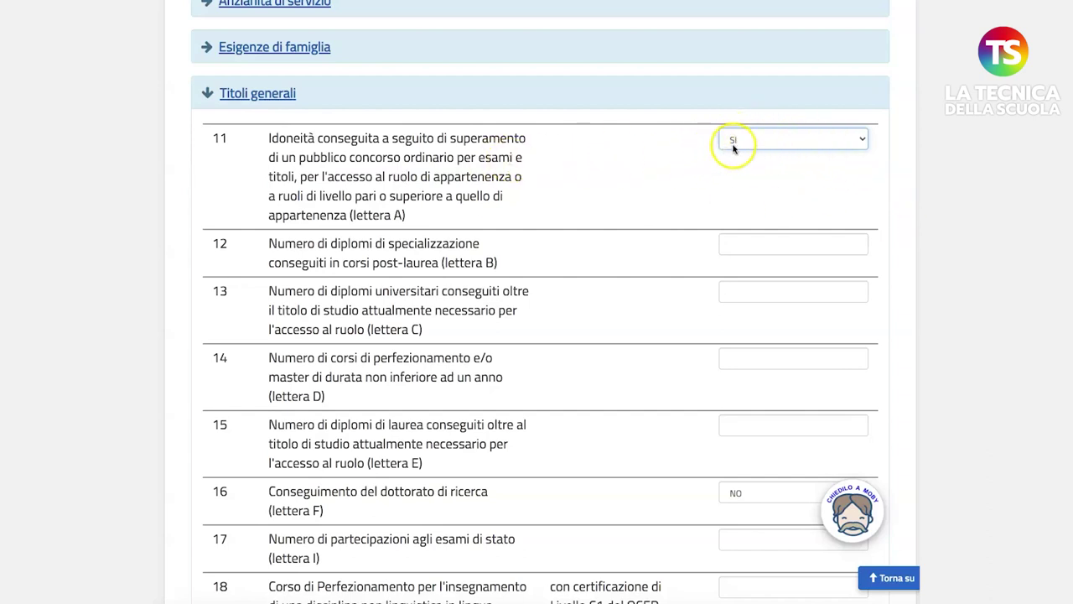
Step: Review the general qualification items and enter 1 as the number of post-degree specialisation diplomas in item 12 (lettera B)
{"action": "scroll", "coordinate": [531, 259], "scroll_direction": "down", "scroll_amount": 1}
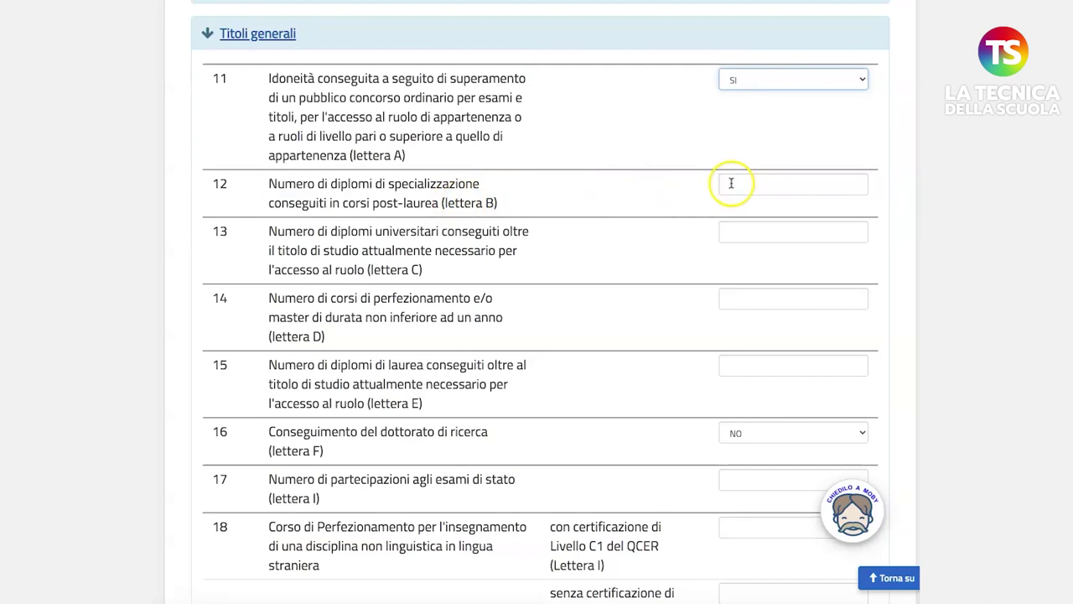
{"action": "scroll", "coordinate": [471, 216], "scroll_direction": "down", "scroll_amount": 1}
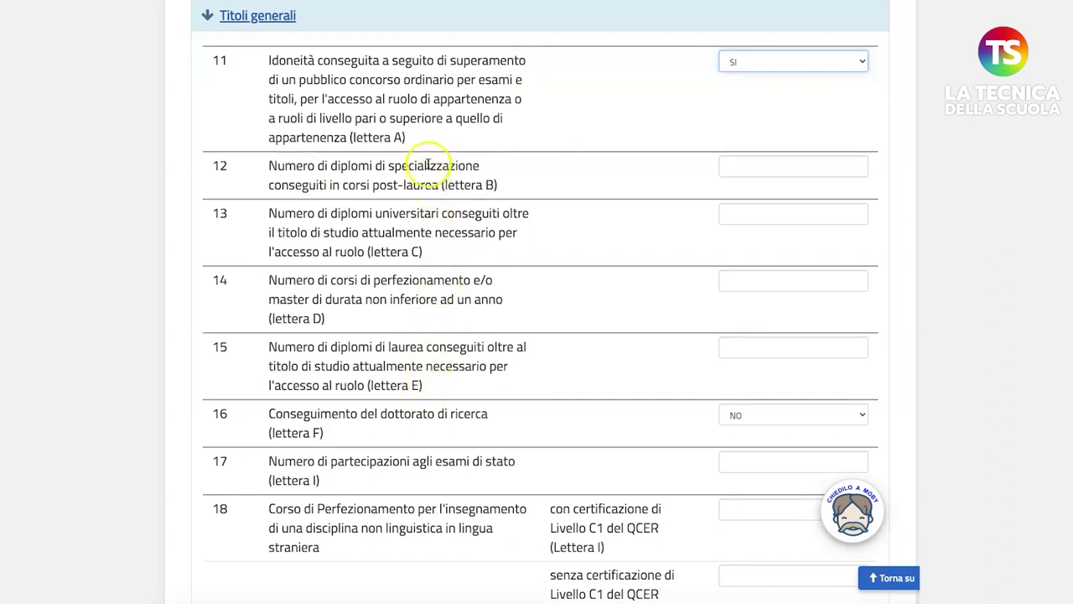
{"action": "scroll", "coordinate": [427, 246], "scroll_direction": "down", "scroll_amount": 3}
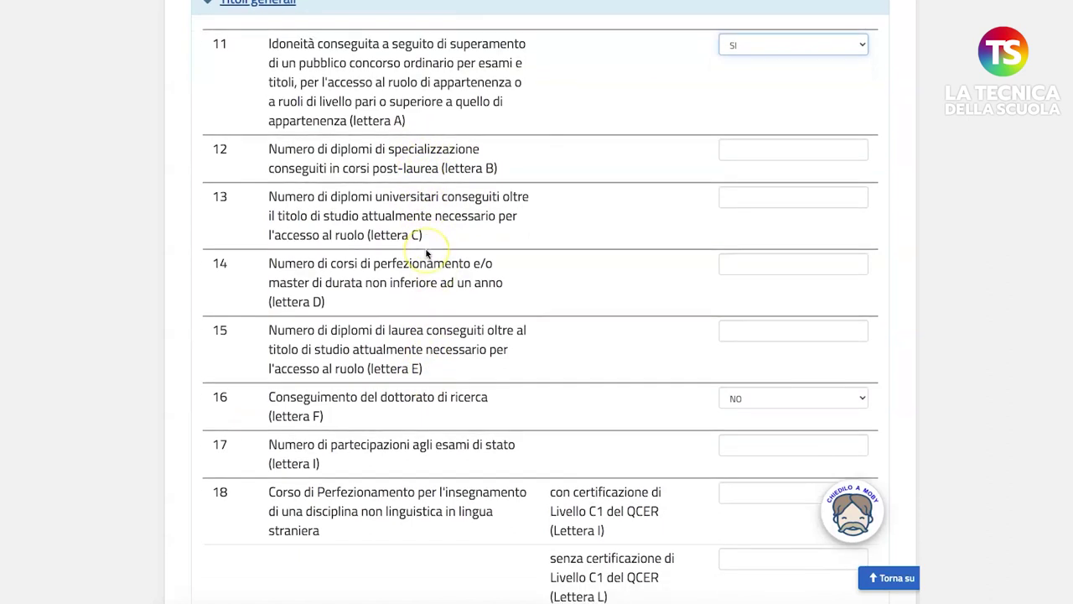
{"action": "scroll", "coordinate": [427, 253], "scroll_direction": "down", "scroll_amount": 2}
{"action": "scroll", "coordinate": [426, 253], "scroll_direction": "up", "scroll_amount": 3}
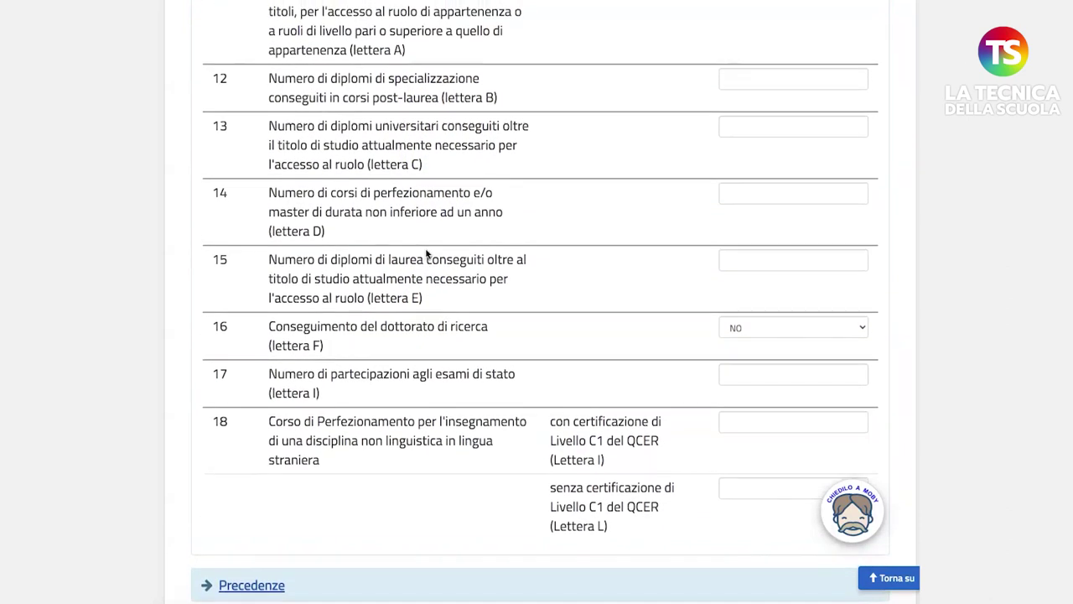
{"action": "scroll", "coordinate": [429, 244], "scroll_direction": "down", "scroll_amount": 3}
{"action": "scroll", "coordinate": [444, 234], "scroll_direction": "up", "scroll_amount": 5}
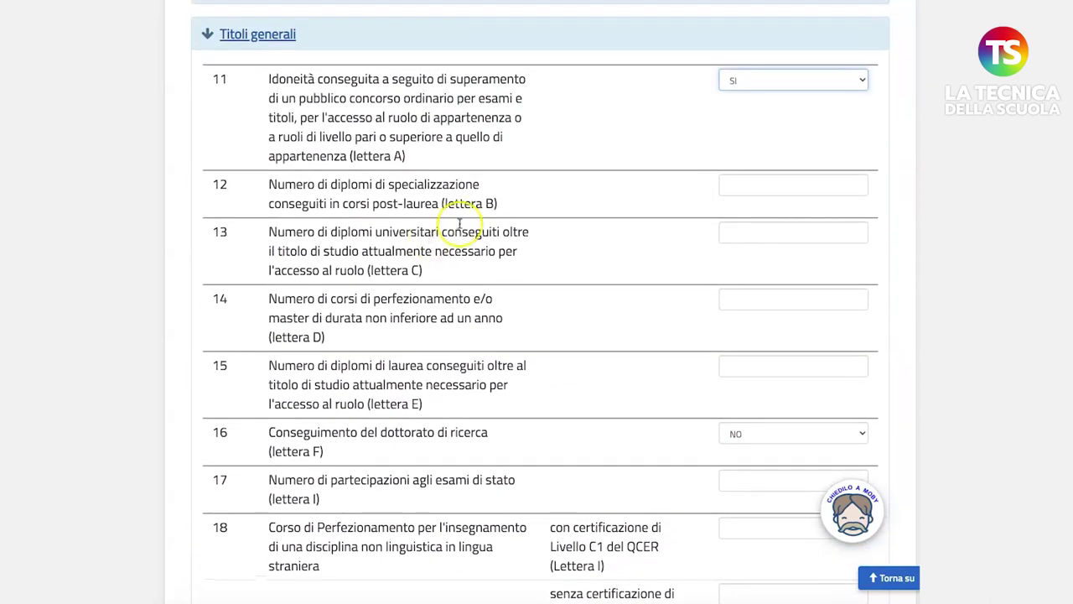
{"action": "left_click", "coordinate": [735, 184]}
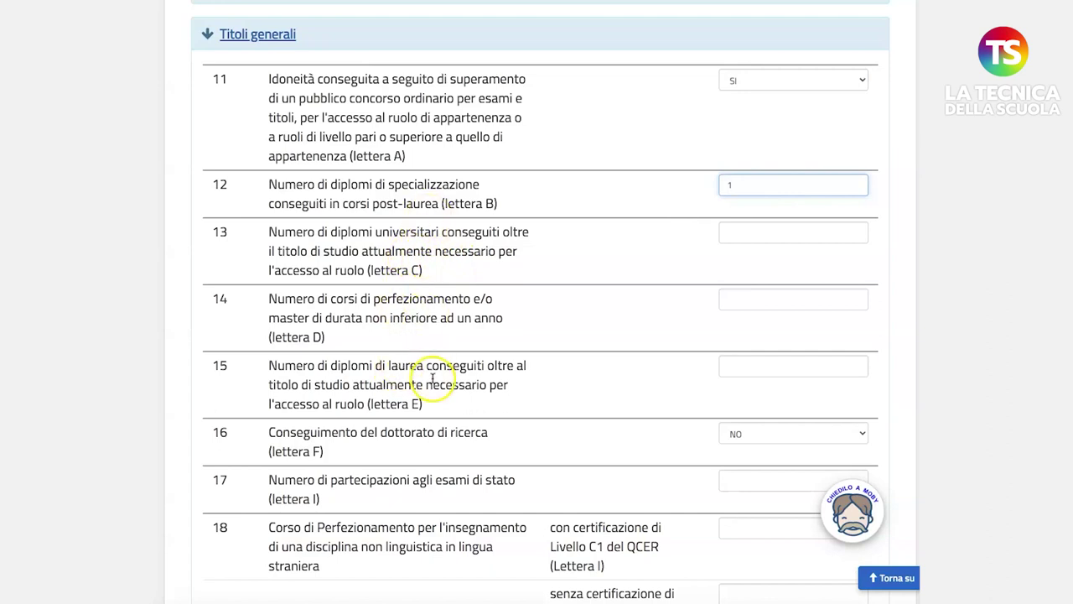
{"action": "scroll", "coordinate": [434, 373], "scroll_direction": "up", "scroll_amount": 1}
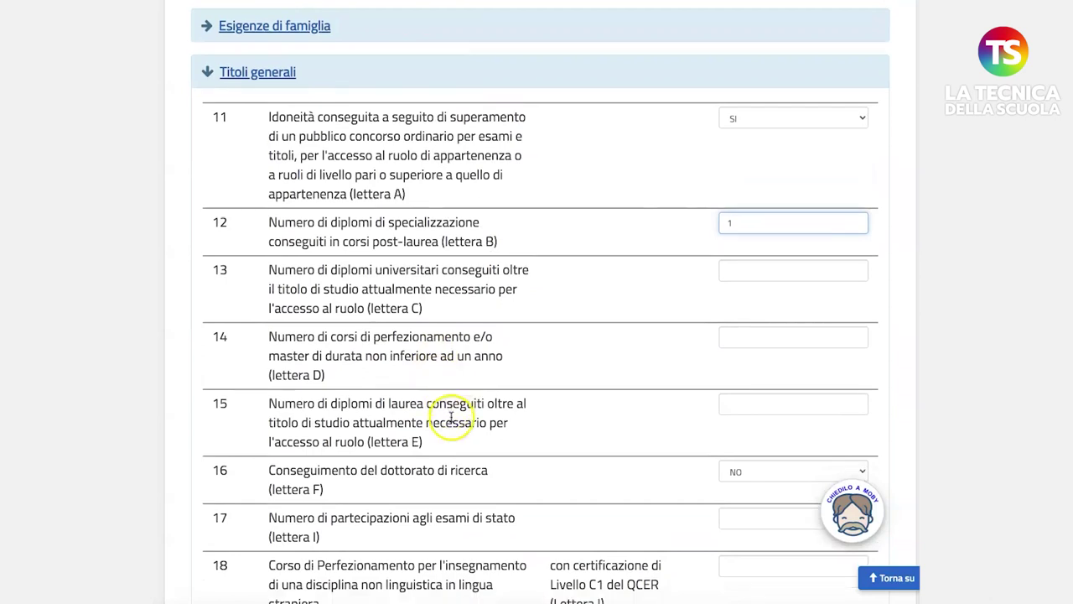
{"action": "scroll", "coordinate": [451, 417], "scroll_direction": "down", "scroll_amount": 1}
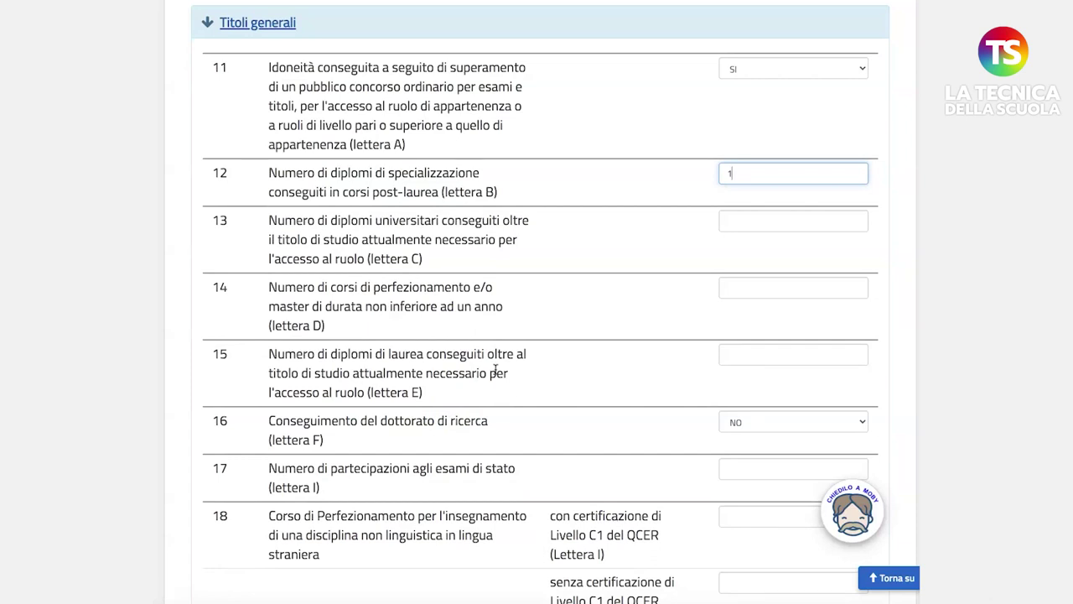
{"action": "left_click", "coordinate": [751, 347]}
{"action": "type", "text": "1"}
{"action": "key", "text": "BackSpace"}
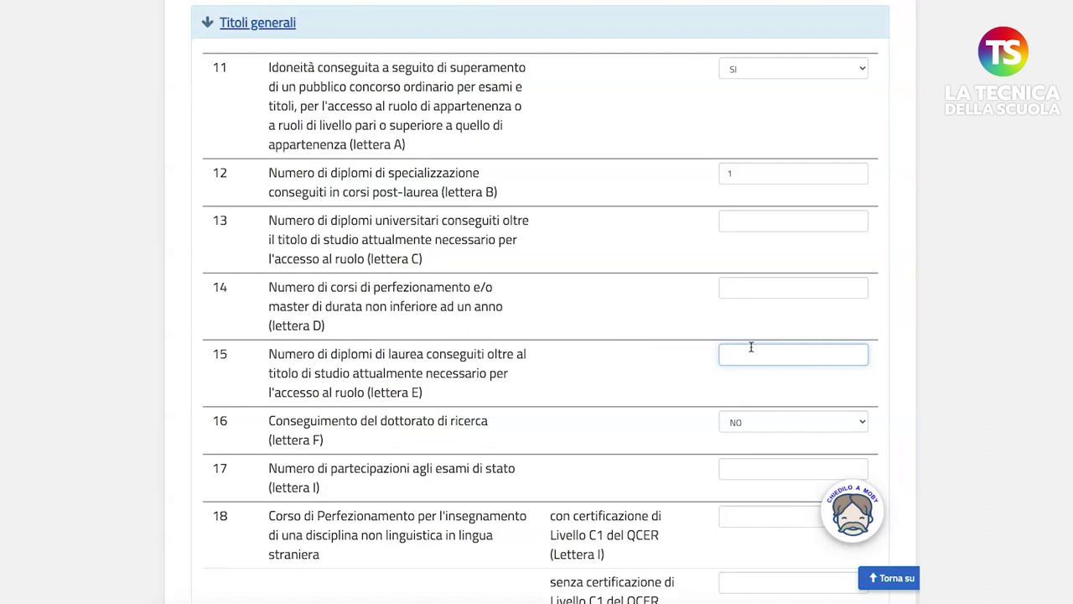
{"action": "type", "text": "0"}
{"action": "key", "text": "BackSpace"}
Step: Enter 2 as the number of advanced courses or master's of at least one year in item 14 (lettera D)
{"action": "scroll", "coordinate": [409, 237], "scroll_direction": "down", "scroll_amount": 3}
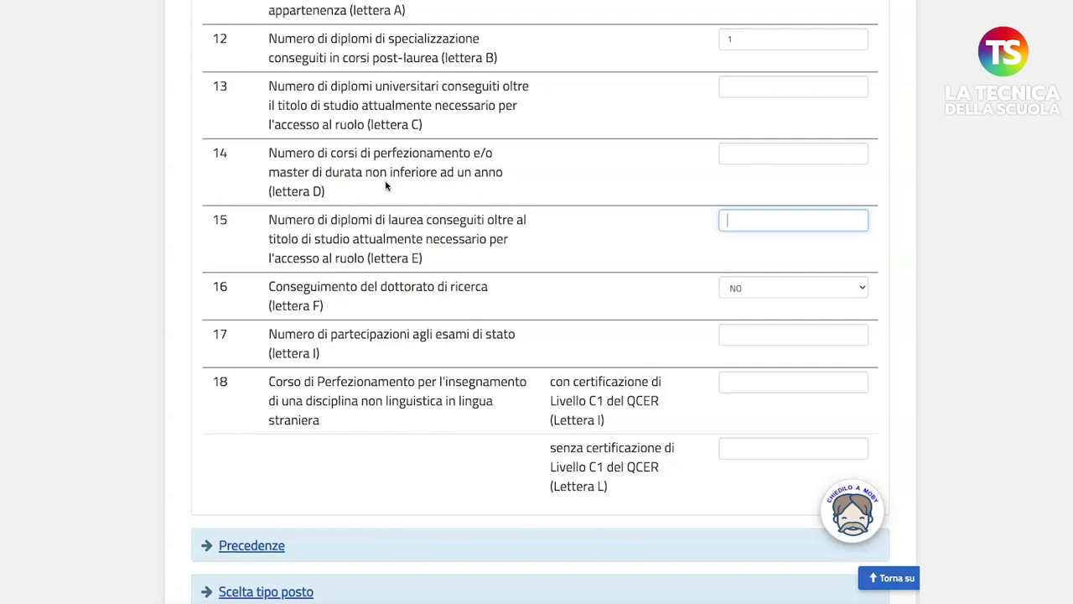
{"action": "left_click", "coordinate": [759, 155]}
{"action": "type", "text": "2"}
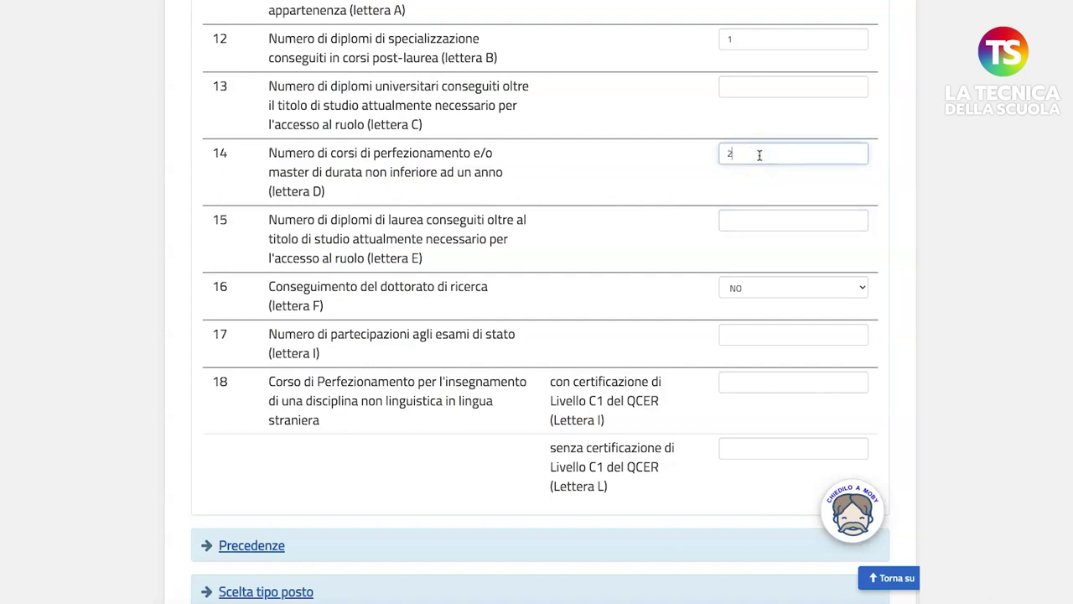
{"action": "scroll", "coordinate": [647, 218], "scroll_direction": "down", "scroll_amount": 1}
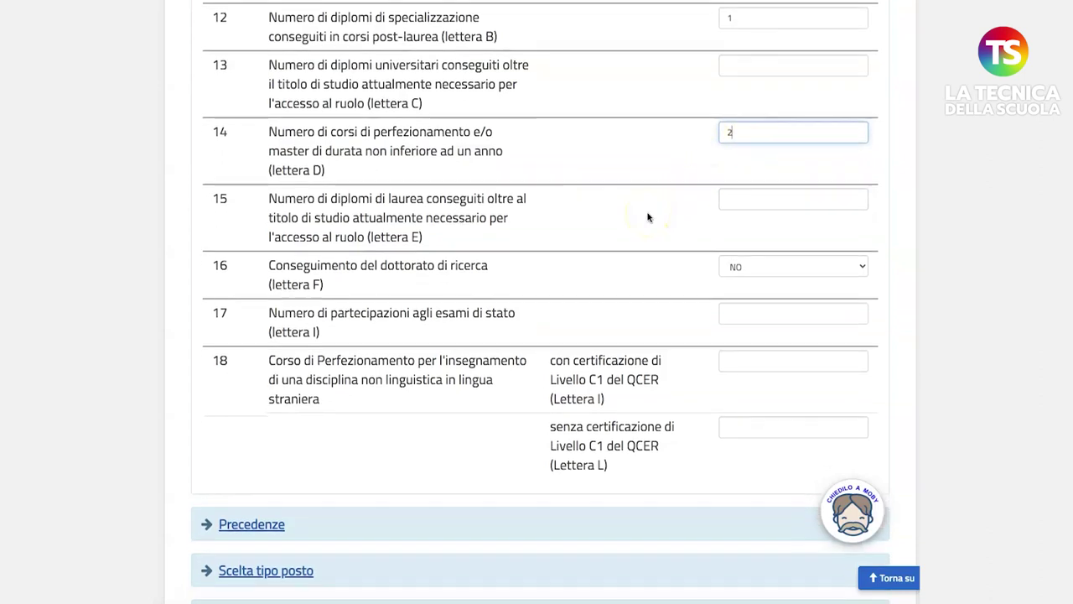
{"action": "scroll", "coordinate": [647, 217], "scroll_direction": "down", "scroll_amount": 1}
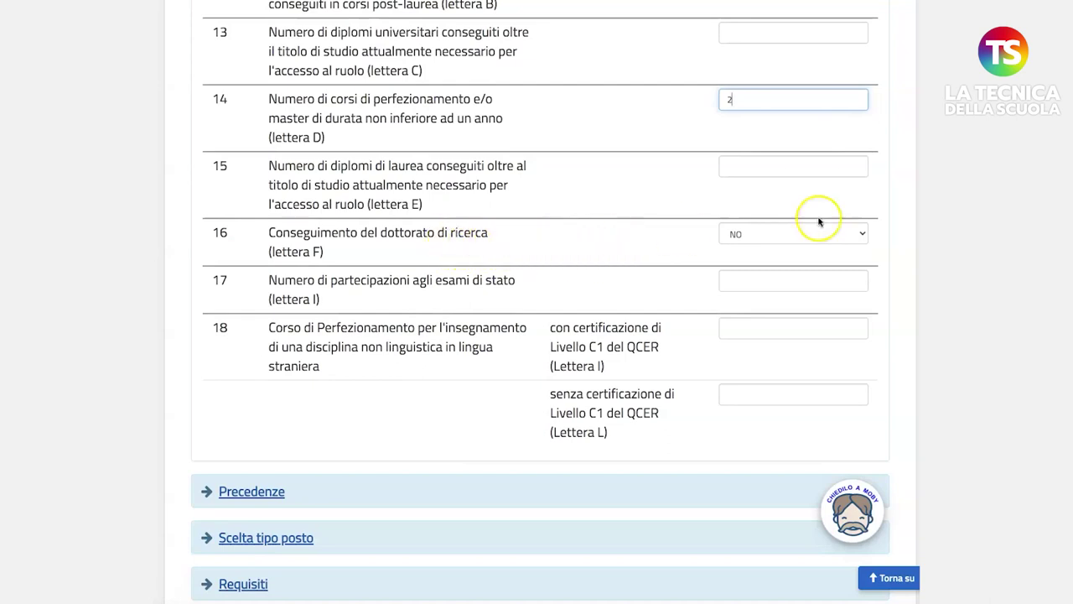
{"action": "left_click", "coordinate": [862, 233]}
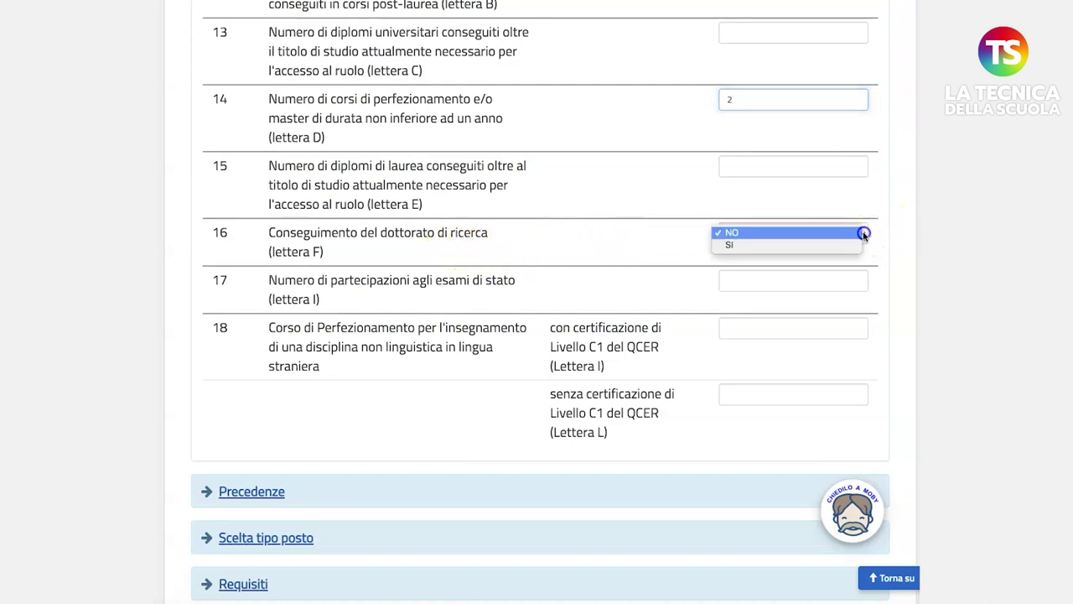
{"action": "left_click", "coordinate": [779, 245]}
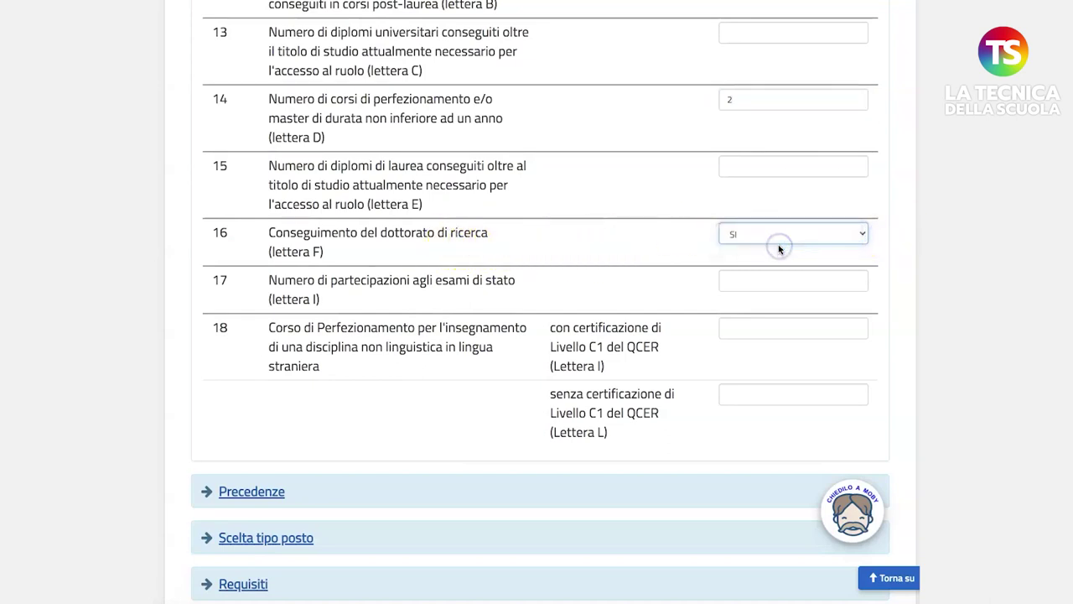
{"action": "left_click", "coordinate": [855, 233]}
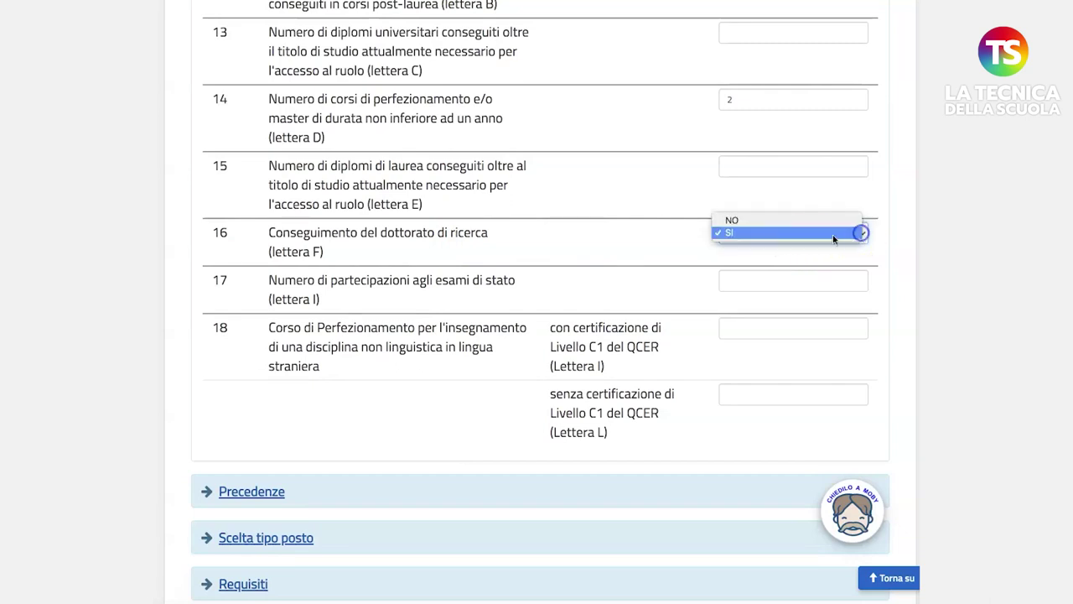
{"action": "left_click", "coordinate": [756, 222]}
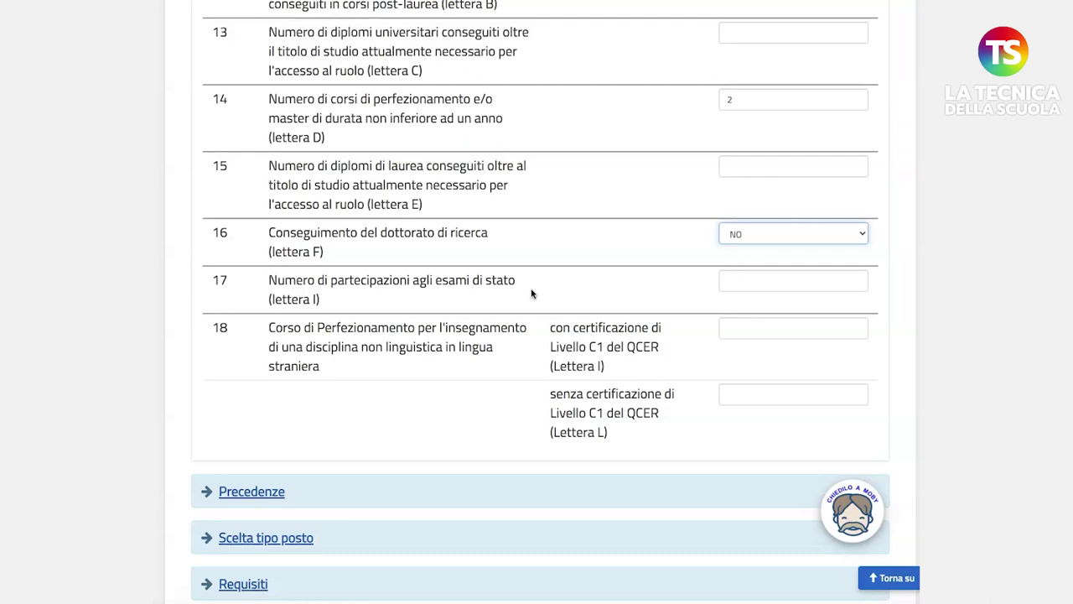
Step: Enter 1 as the number of state exam participations in item 17 and save the application data
{"action": "left_click", "coordinate": [752, 280]}
{"action": "type", "text": "1"}
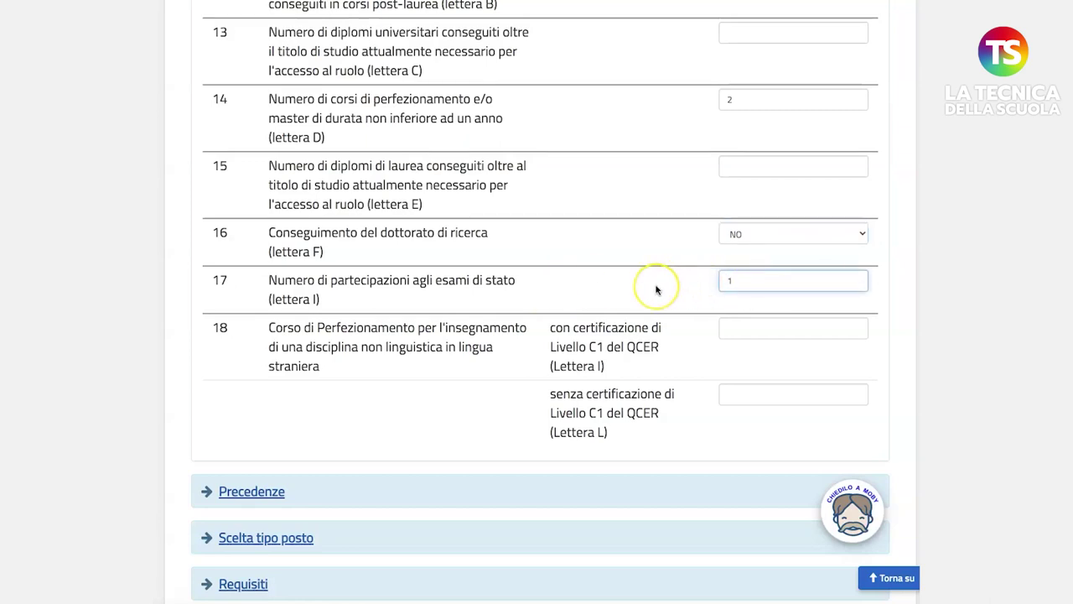
{"action": "scroll", "coordinate": [656, 289], "scroll_direction": "down", "scroll_amount": 1}
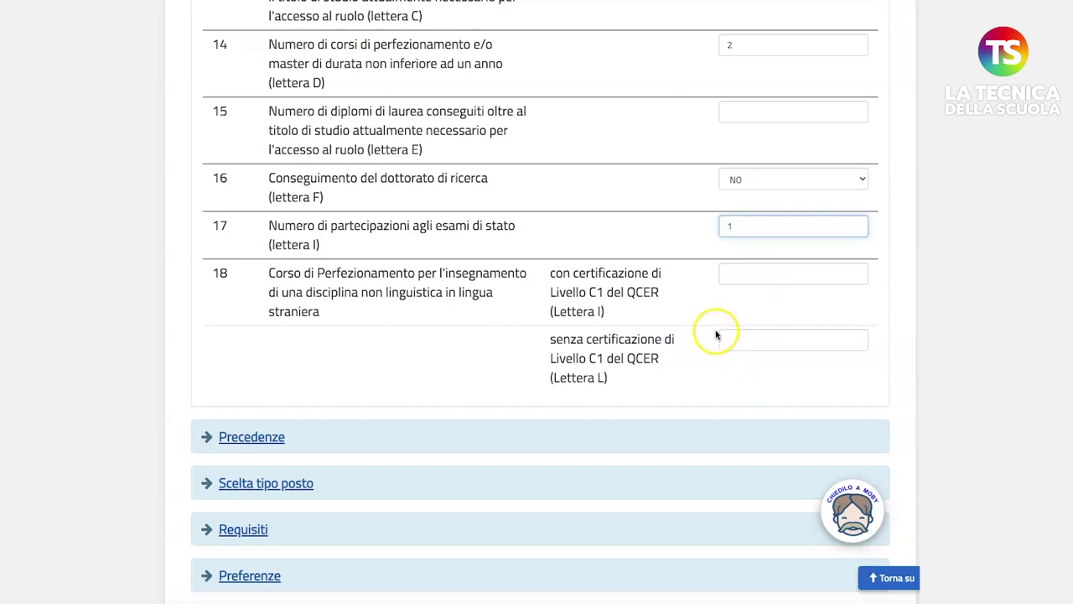
{"action": "scroll", "coordinate": [718, 302], "scroll_direction": "down", "scroll_amount": 3}
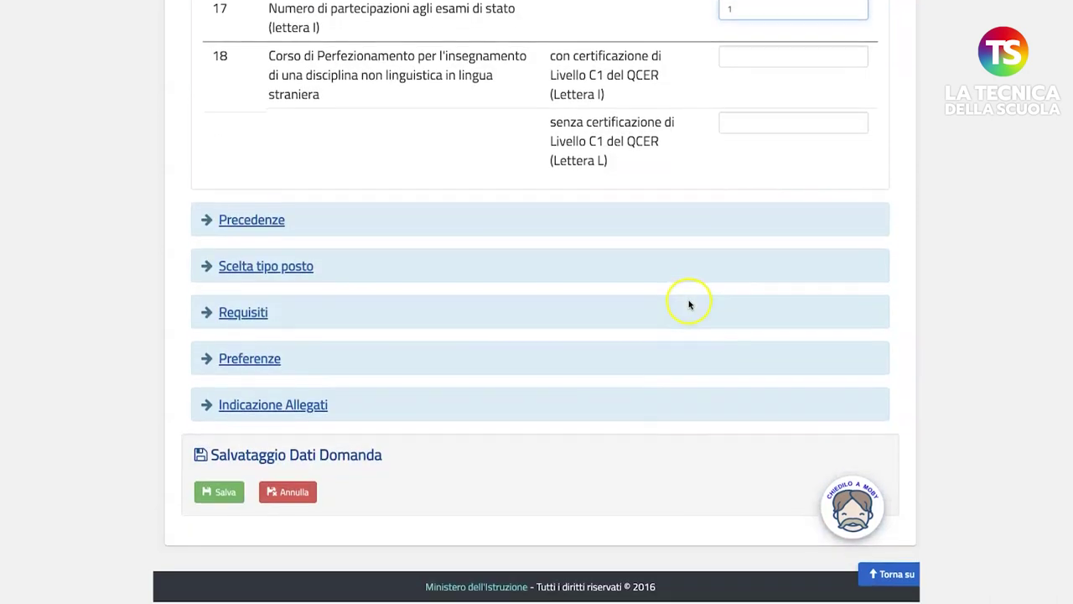
{"action": "left_click", "coordinate": [218, 495]}
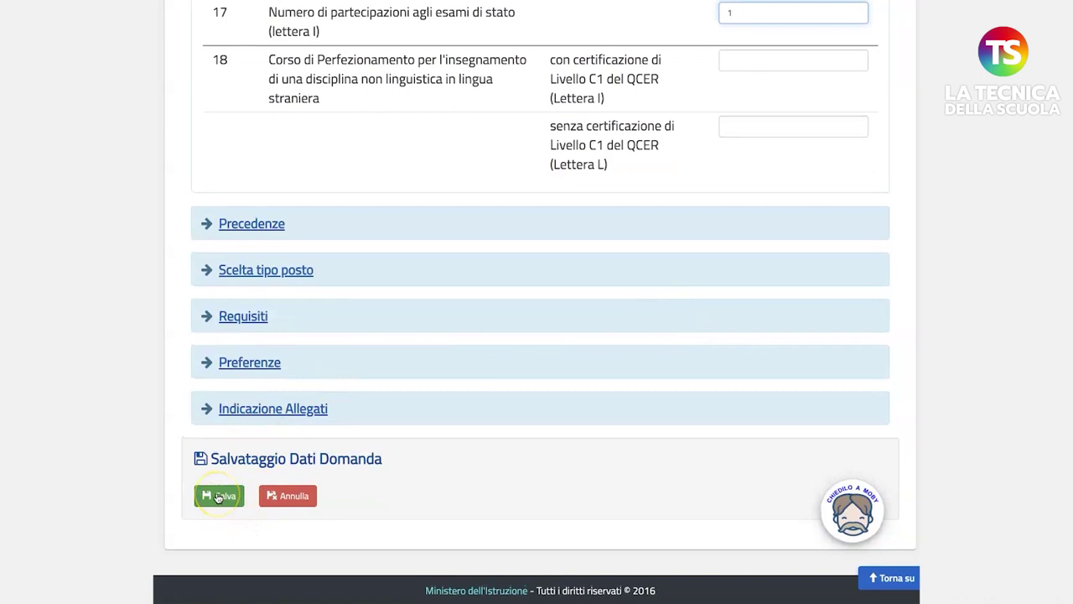